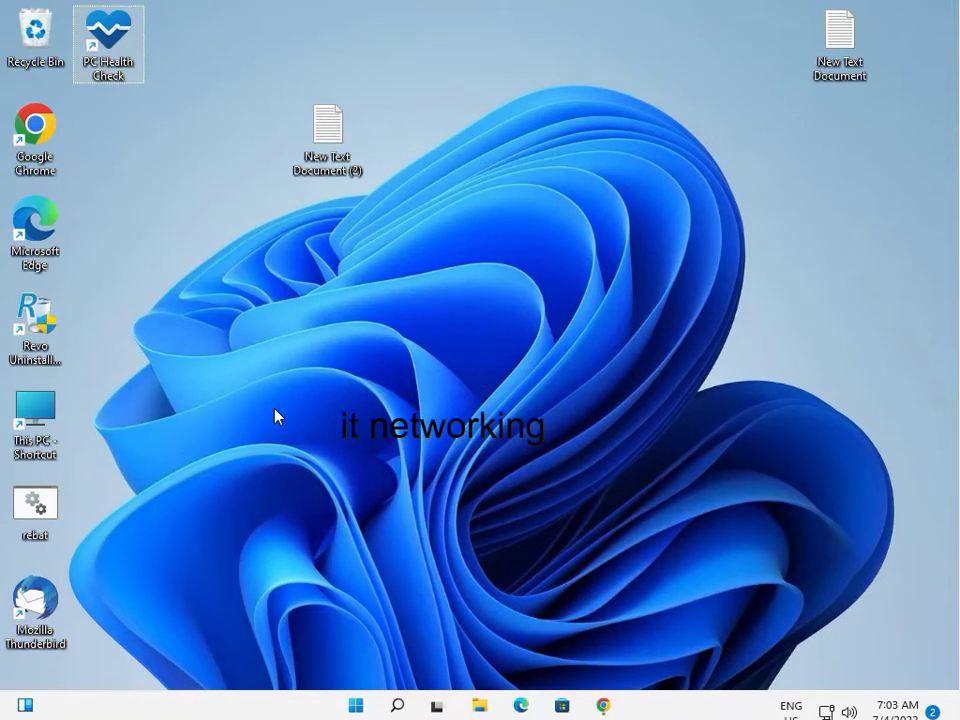
- Find and open the Registry Editor, allowing it to make changes to the device
{"action": "key", "text": "super"}
{"action": "key", "text": "super"}
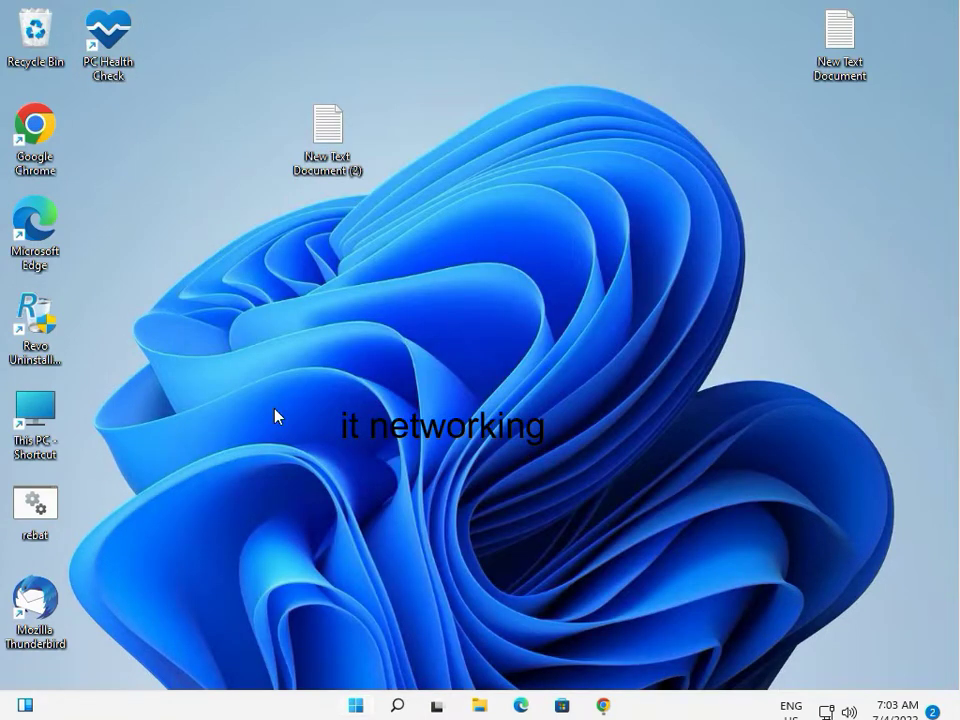
{"action": "key", "text": "super"}
{"action": "type", "text": "rege"}
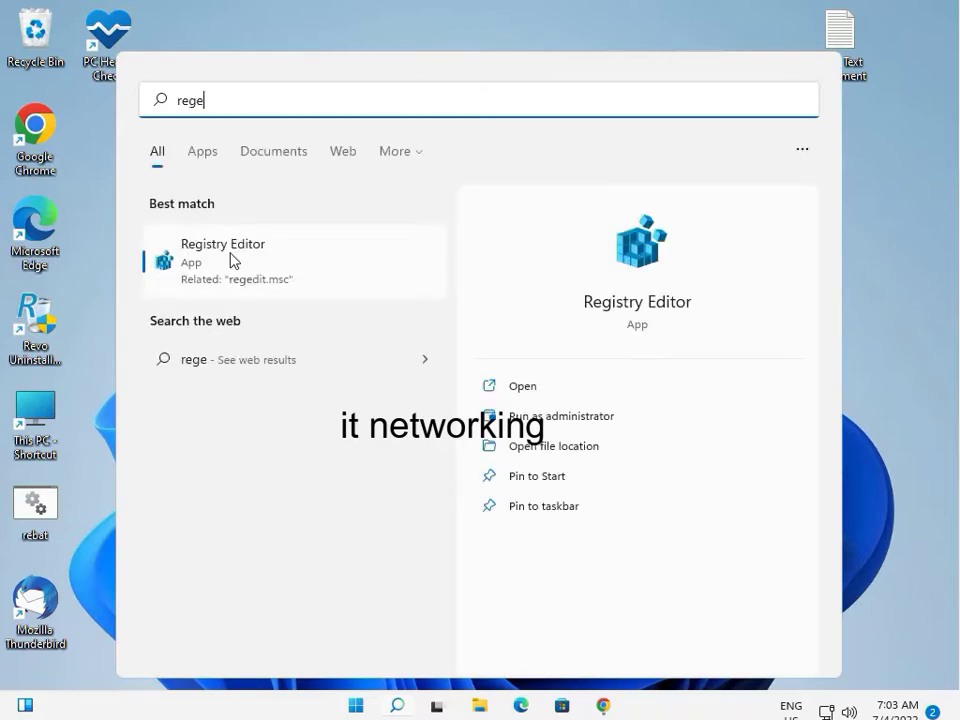
{"action": "left_click", "coordinate": [231, 259]}
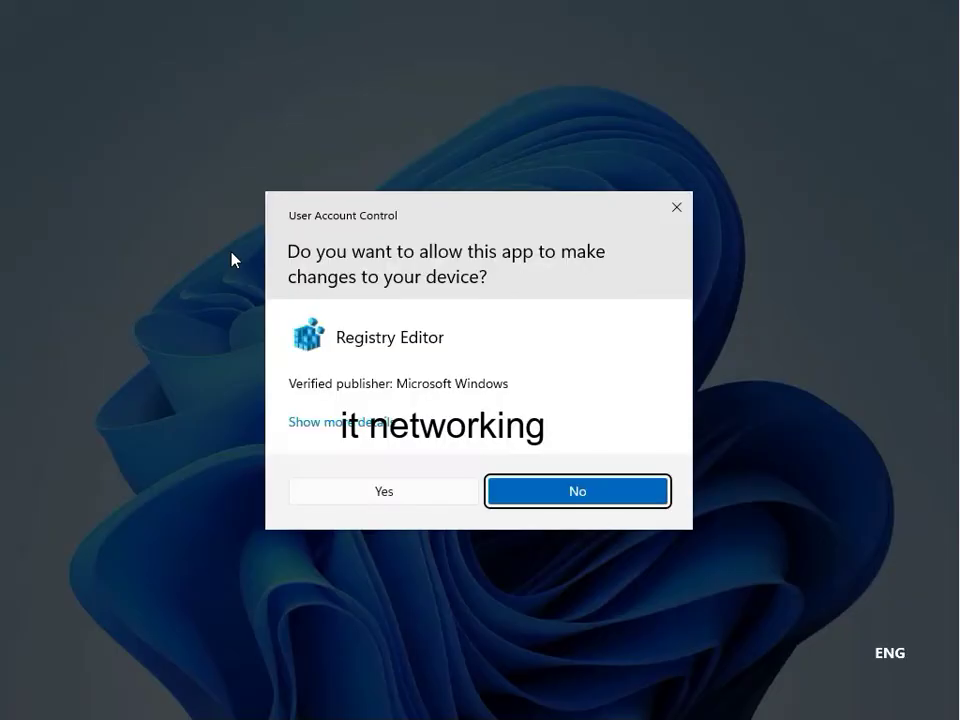
{"action": "left_click", "coordinate": [352, 491]}
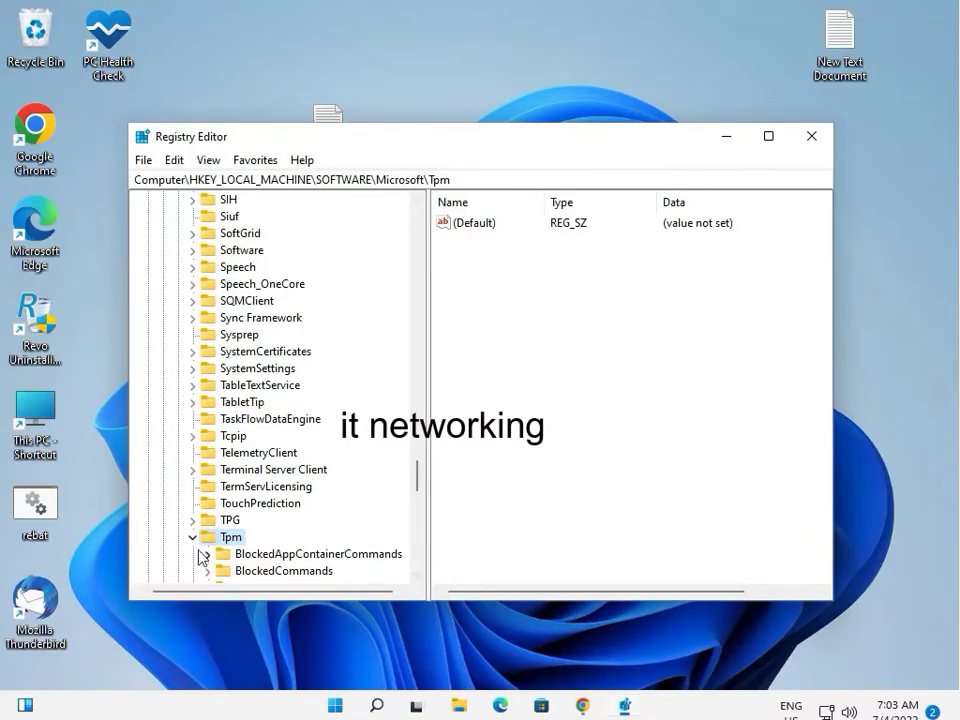
- Collapse and re-expand the HKEY_LOCAL_MACHINE branch in the registry tree to reach its SOFTWARE\Microsoft key
{"action": "left_click_drag", "start_coordinate": [420, 478], "coordinate": [426, 197]}
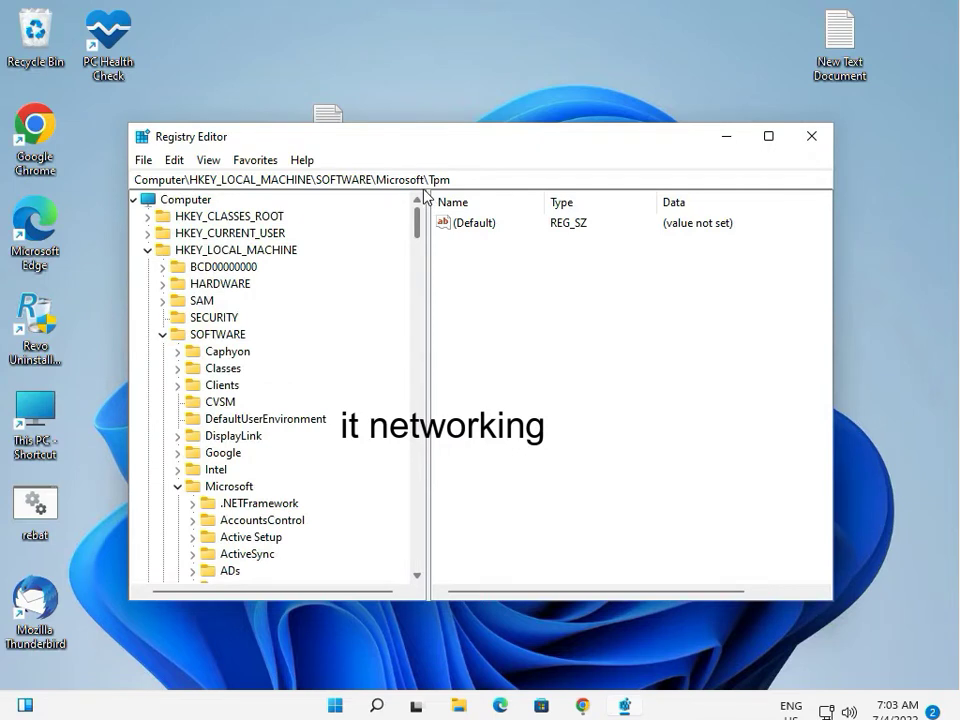
{"action": "left_click", "coordinate": [148, 250]}
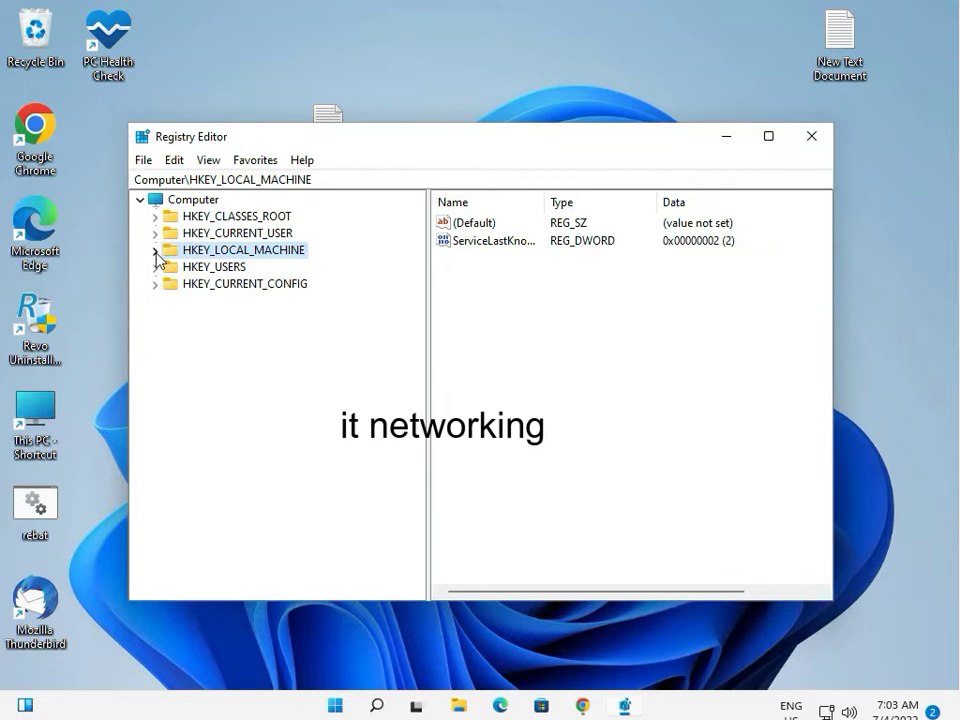
{"action": "left_click", "coordinate": [155, 251]}
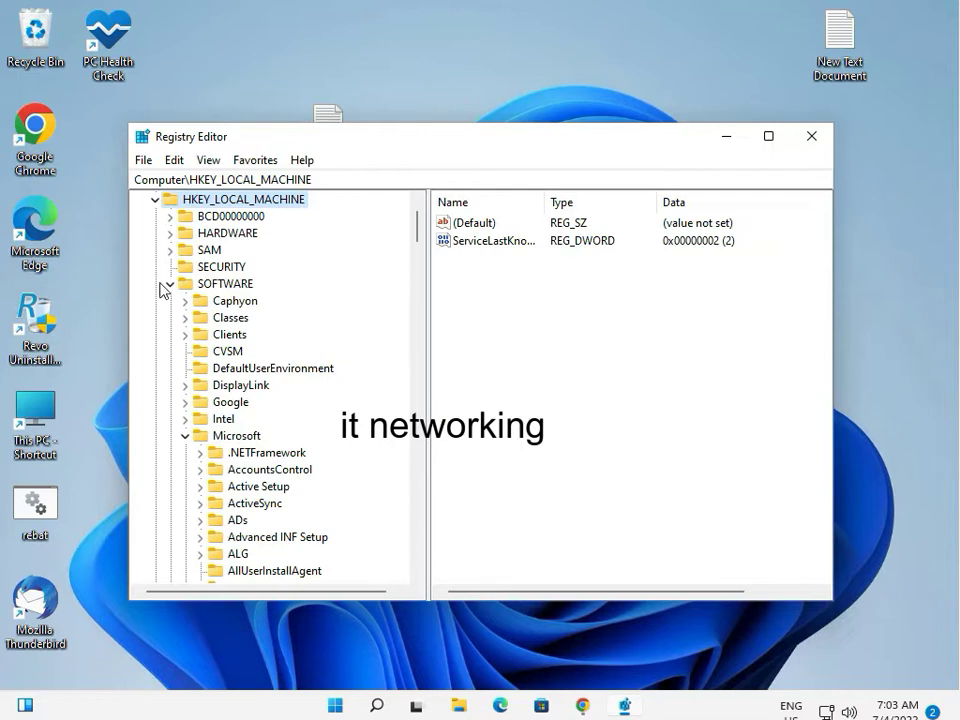
{"action": "left_click", "coordinate": [187, 437]}
{"action": "left_click", "coordinate": [187, 437]}
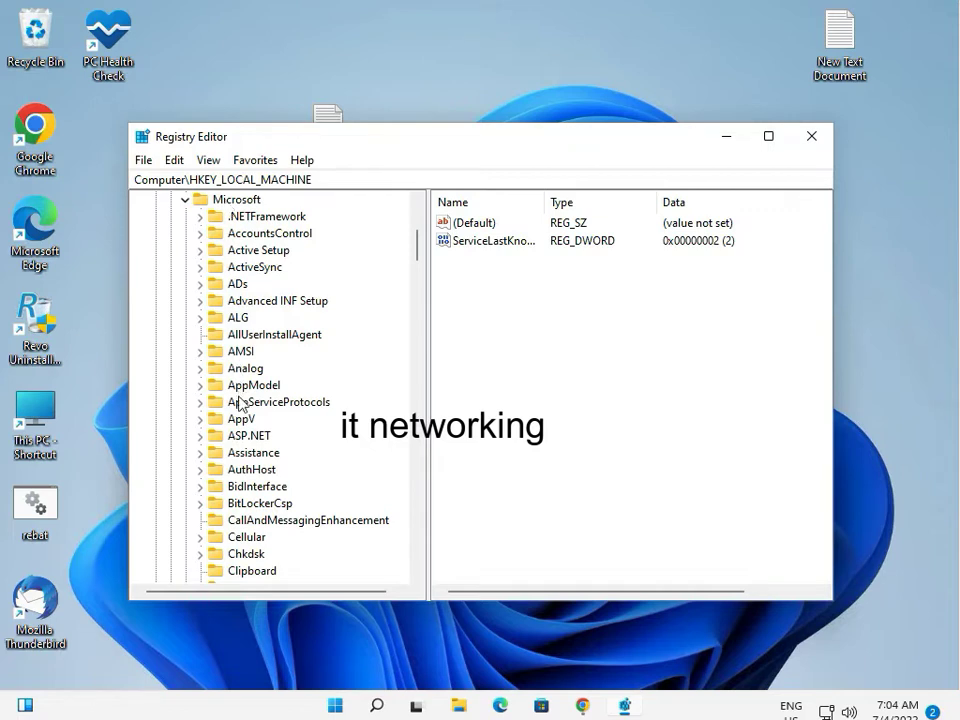
- Open the subkey df9d8cd0-1501-11d1-8c7a-00c04fc297eb under Microsoft\Cryptography\Protect\Providers
{"action": "scroll", "coordinate": [240, 405], "scroll_direction": "down", "scroll_amount": 1}
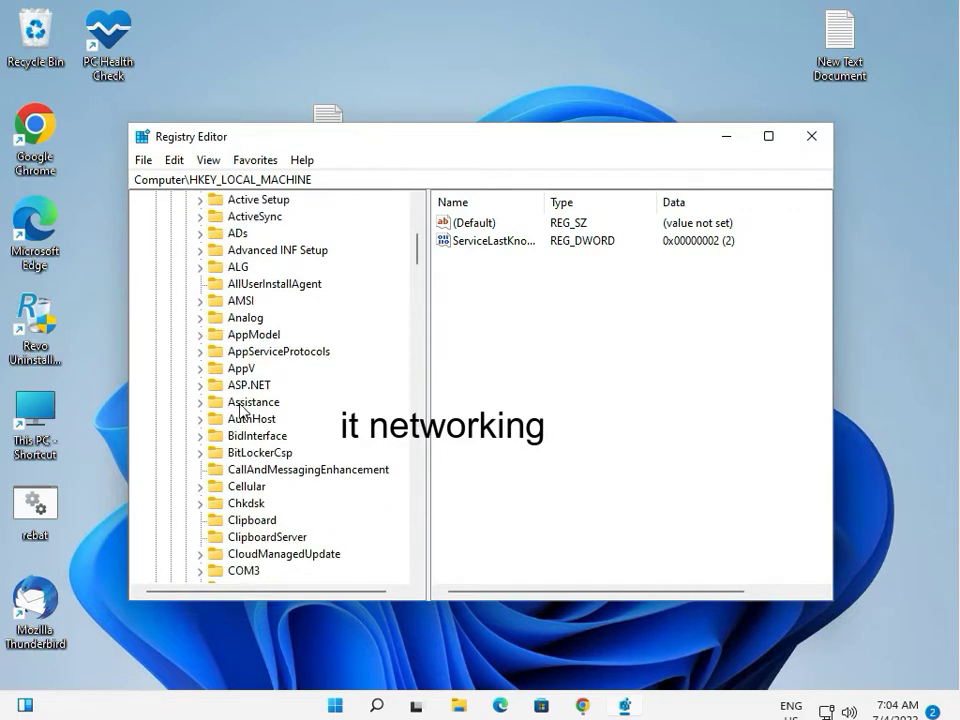
{"action": "scroll", "coordinate": [240, 408], "scroll_direction": "down", "scroll_amount": 2}
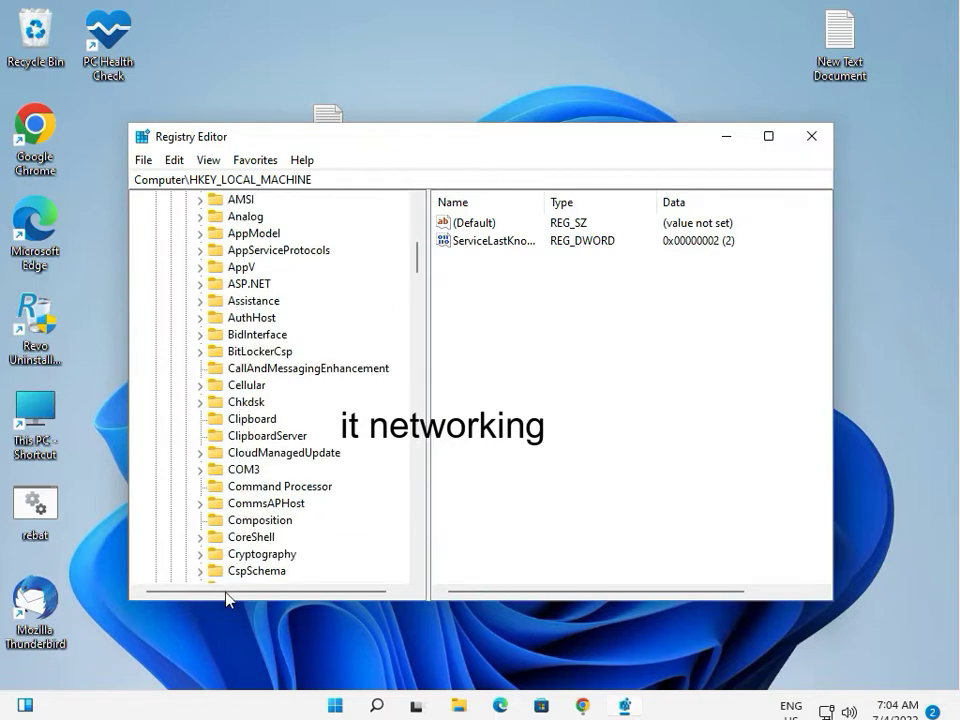
{"action": "left_click", "coordinate": [201, 556]}
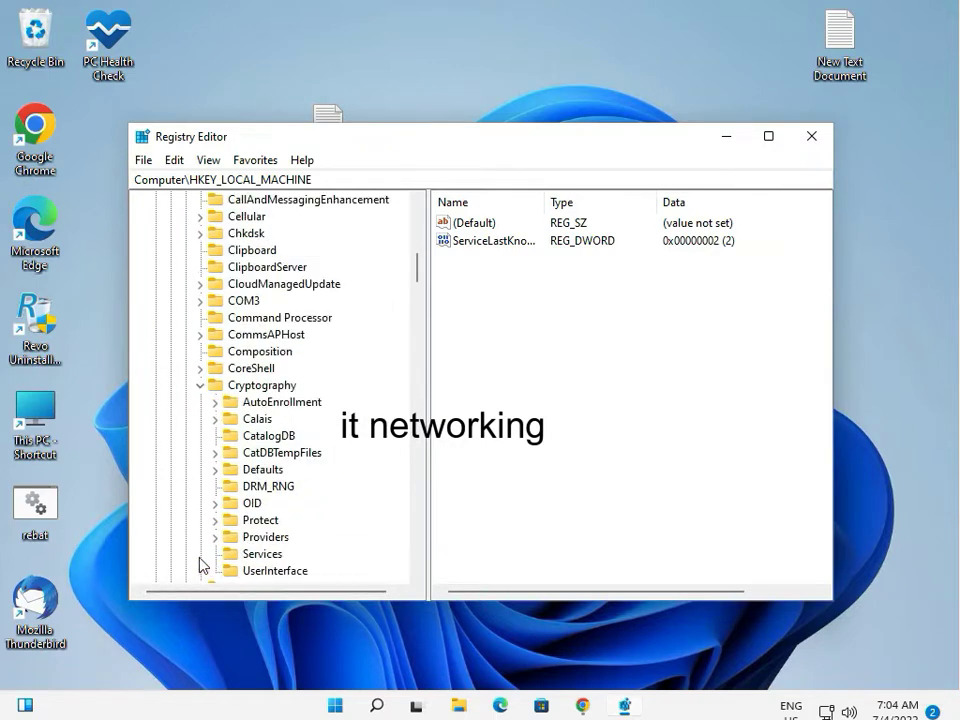
{"action": "left_click", "coordinate": [238, 390]}
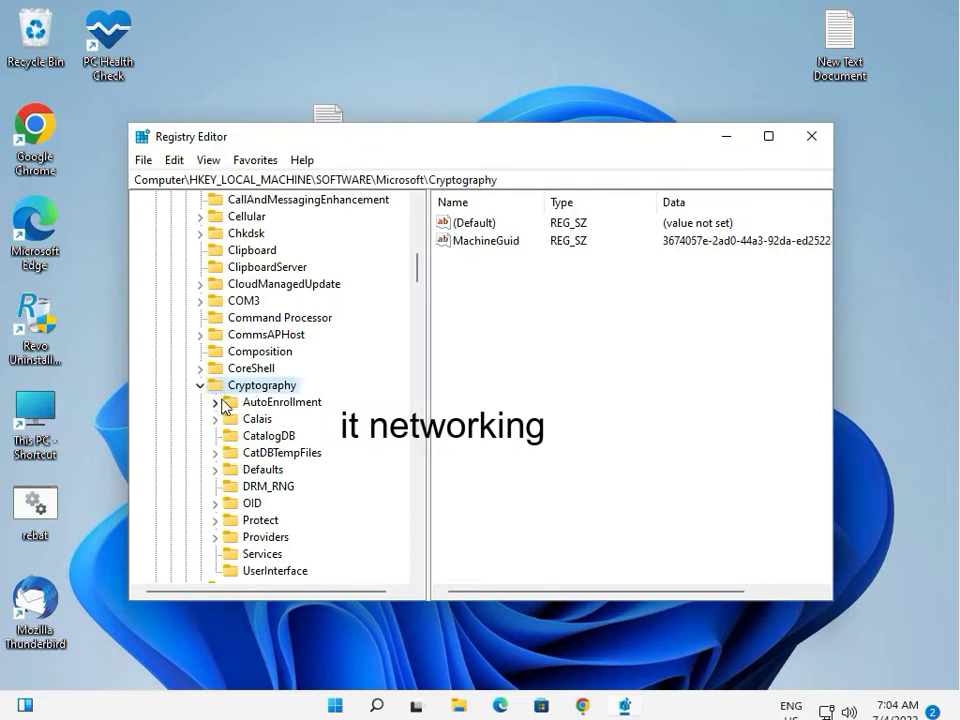
{"action": "left_click", "coordinate": [218, 520]}
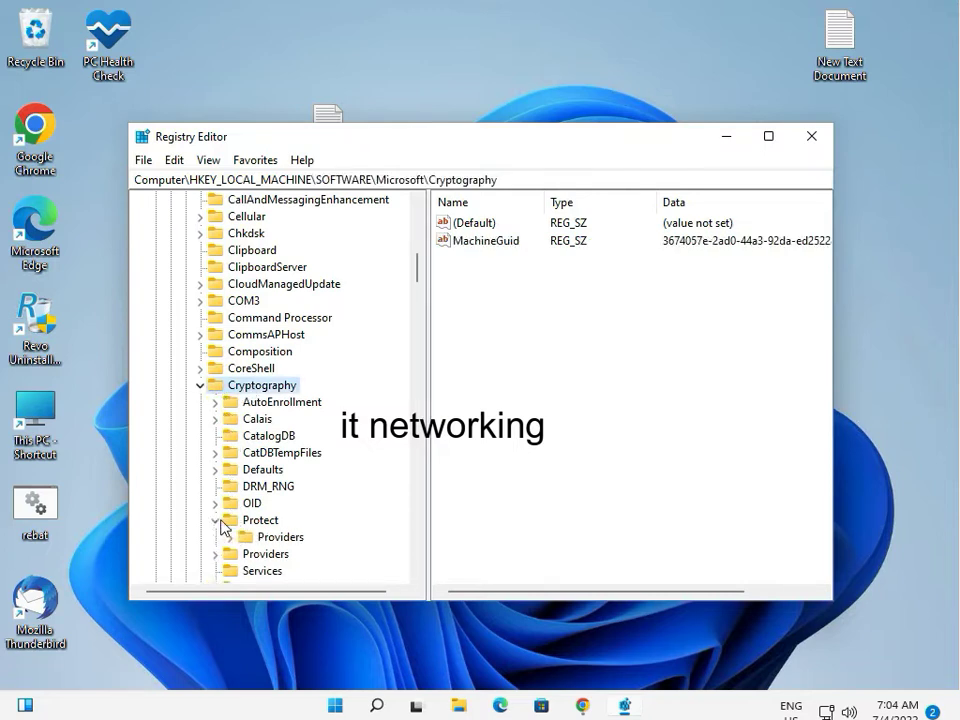
{"action": "scroll", "coordinate": [225, 515], "scroll_direction": "down", "scroll_amount": 1}
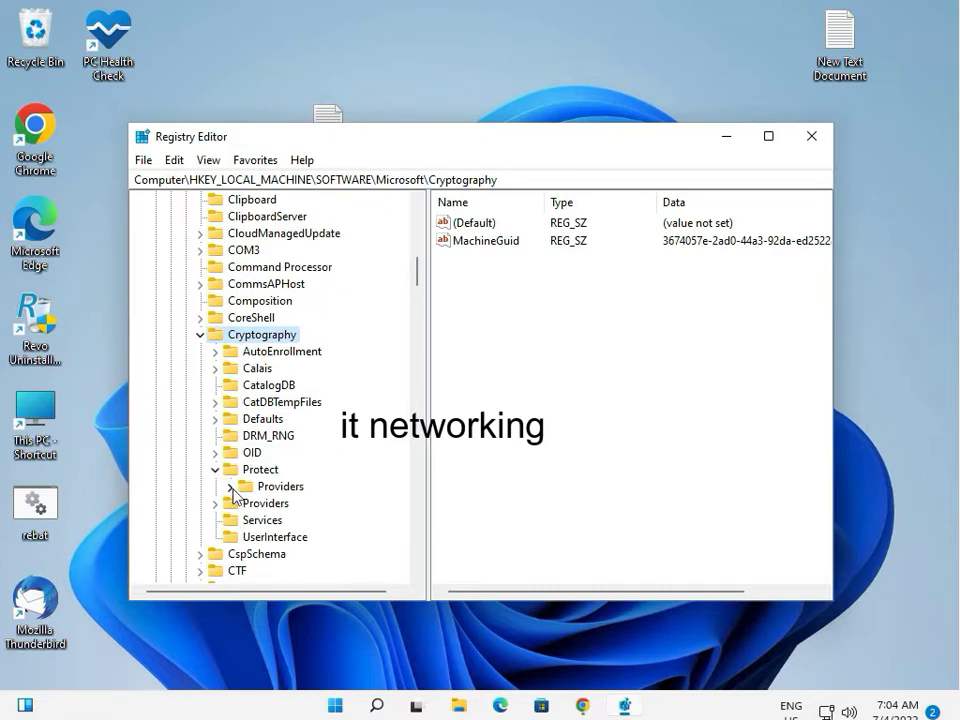
{"action": "left_click", "coordinate": [231, 487]}
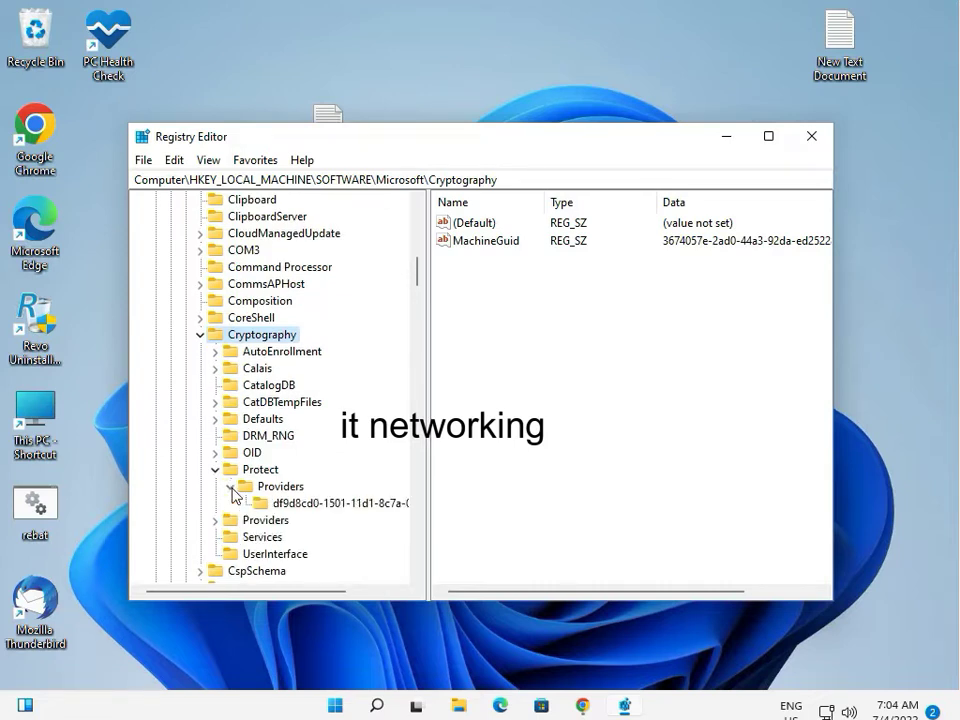
{"action": "left_click", "coordinate": [288, 507]}
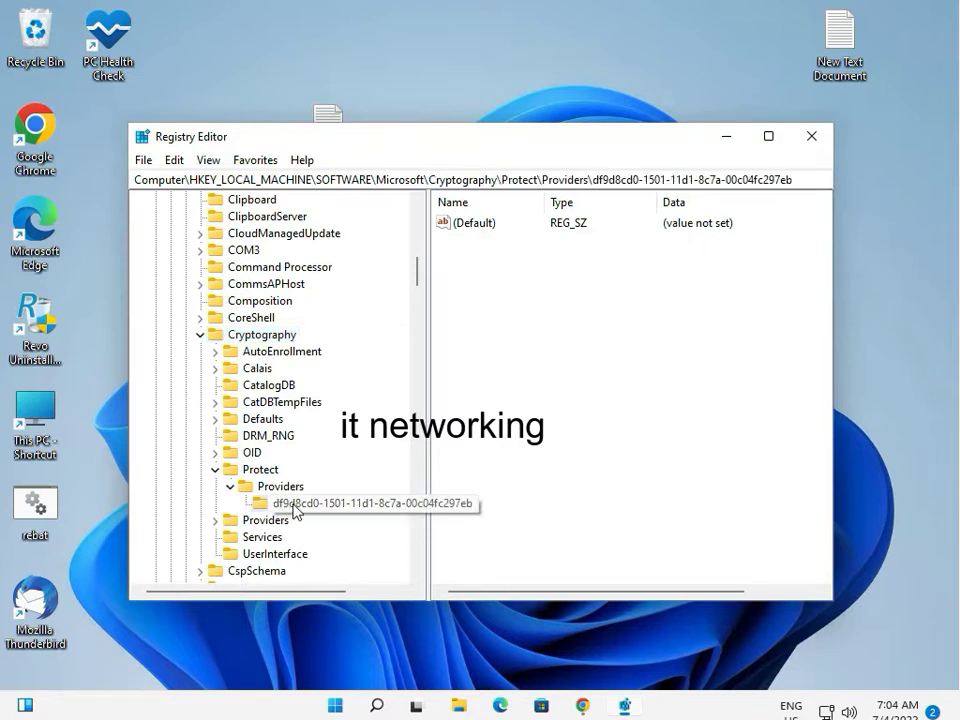
- Set the value data of the (Default) string in the df9d8cd0-1501-11d1-8c7a-00c04fc297eb key to 1
{"action": "double_click", "coordinate": [490, 226]}
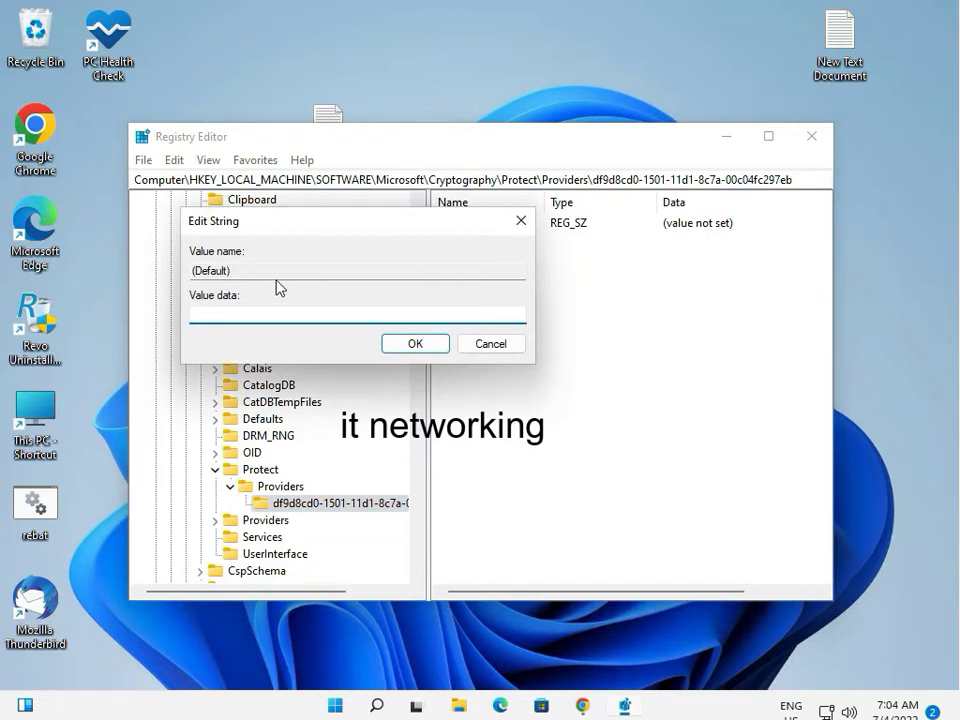
{"action": "type", "text": "1"}
{"action": "left_click", "coordinate": [410, 344]}
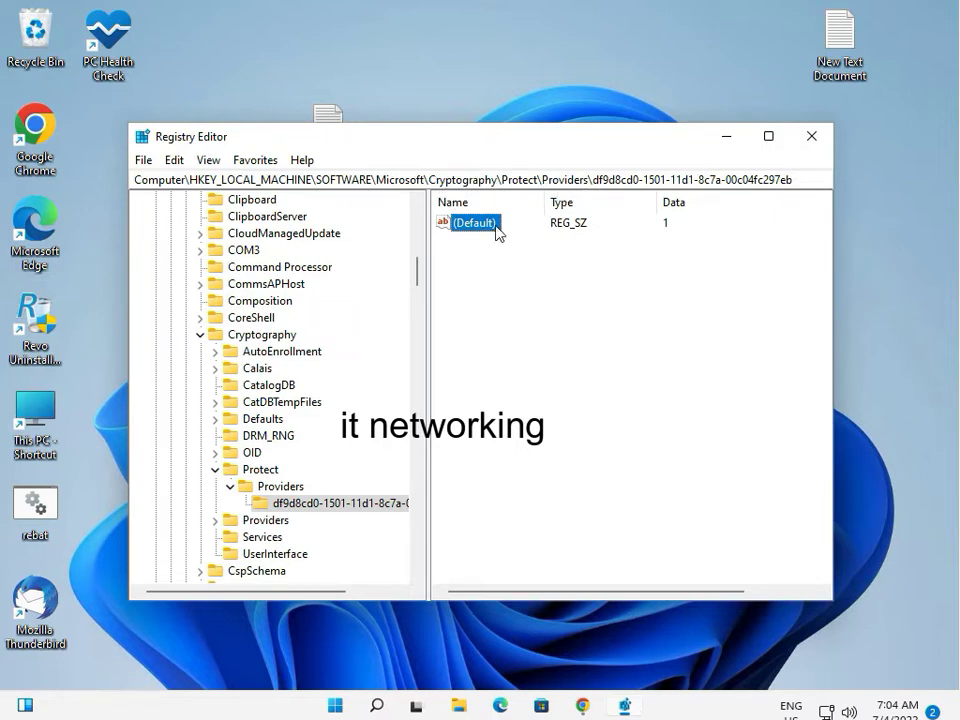
{"action": "left_click", "coordinate": [561, 227]}
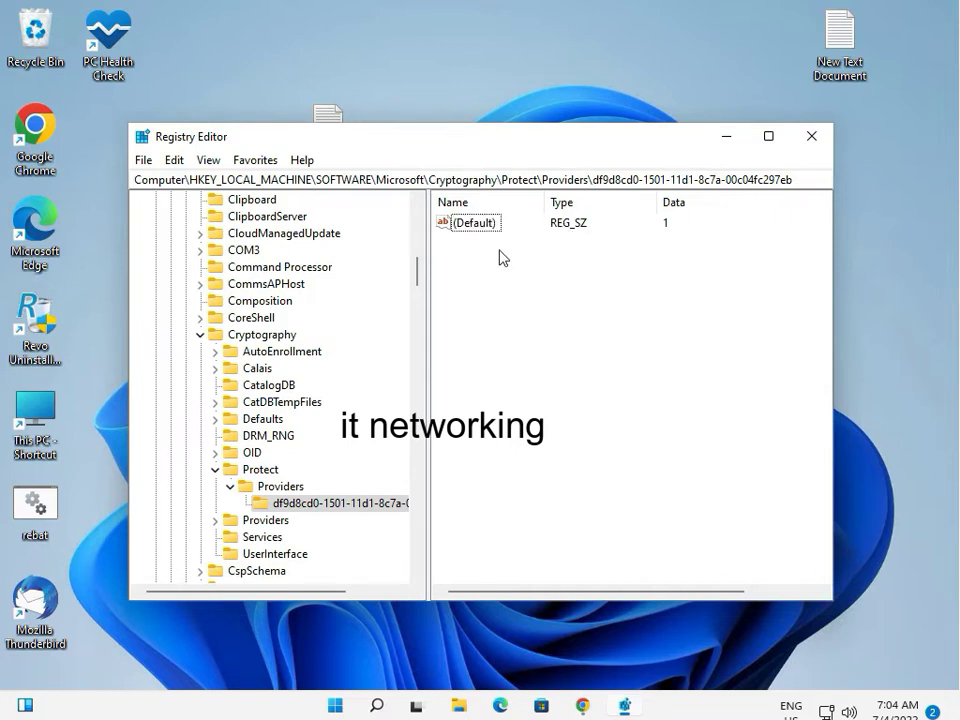
- Close the Registry Editor and refresh the desktop
{"action": "left_click", "coordinate": [811, 137]}
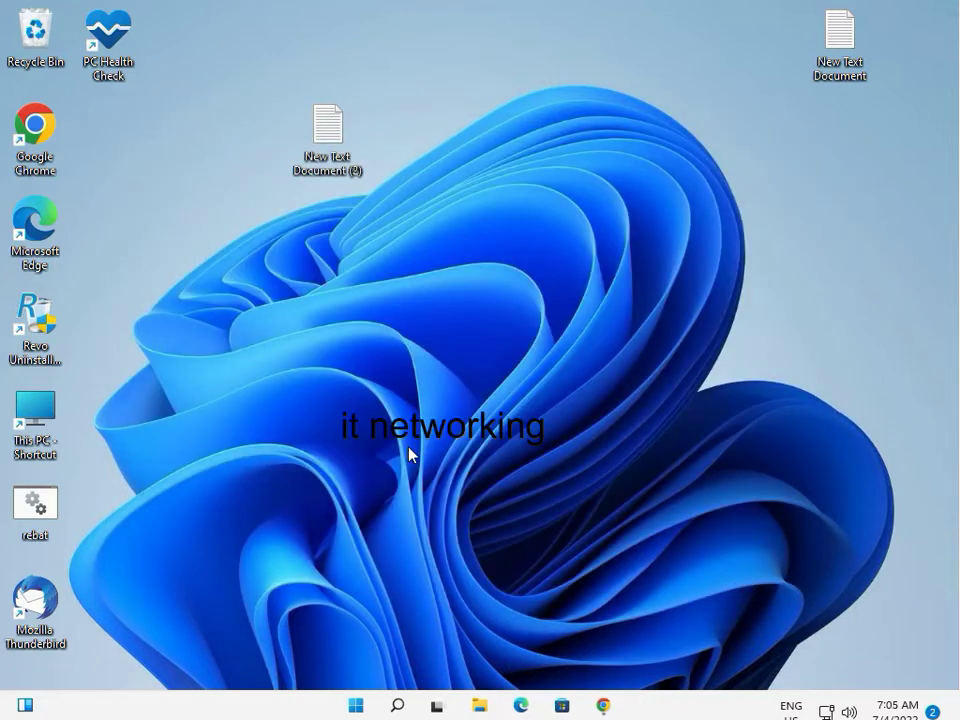
{"action": "right_click", "coordinate": [409, 453]}
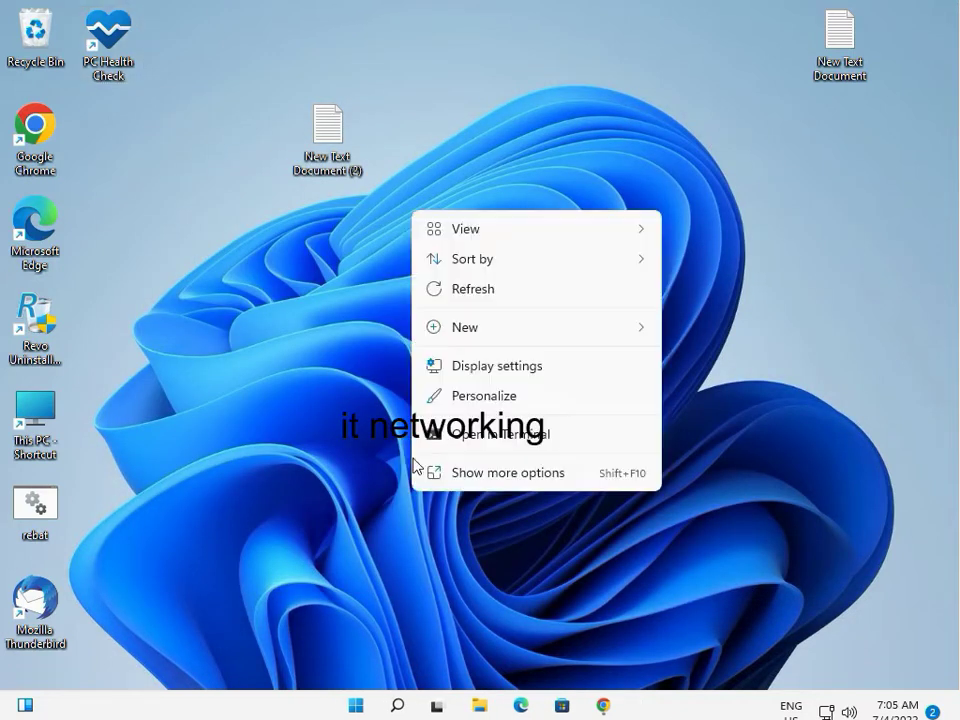
{"action": "left_click", "coordinate": [456, 299]}
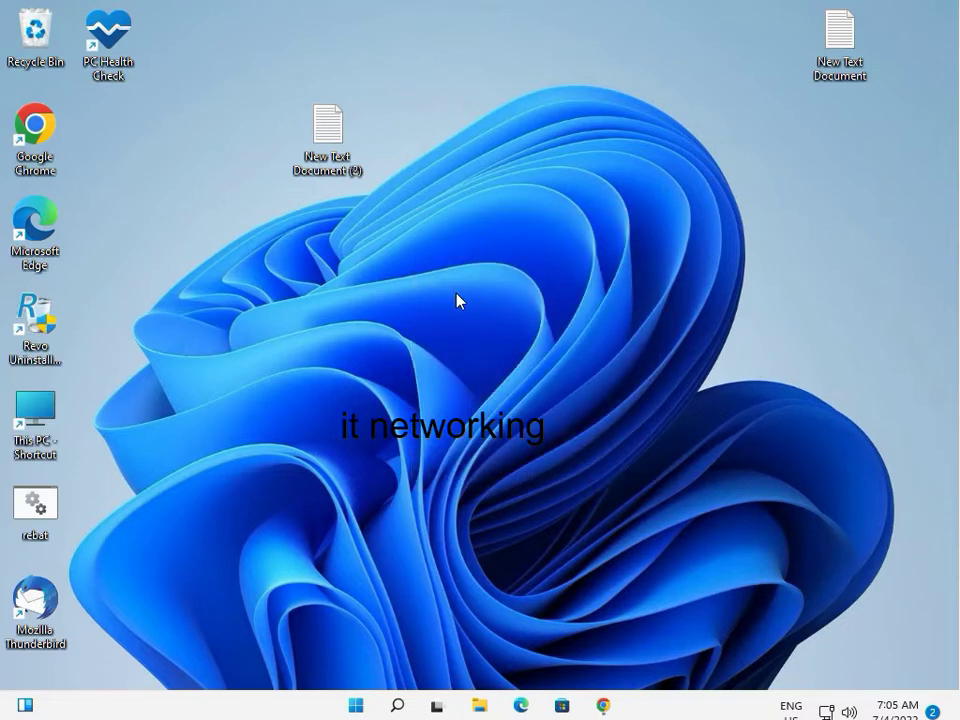
- Open Control Panel and display the list of installed Windows updates from Programs and Features
{"action": "key", "text": "super"}
{"action": "type", "text": "cont"}
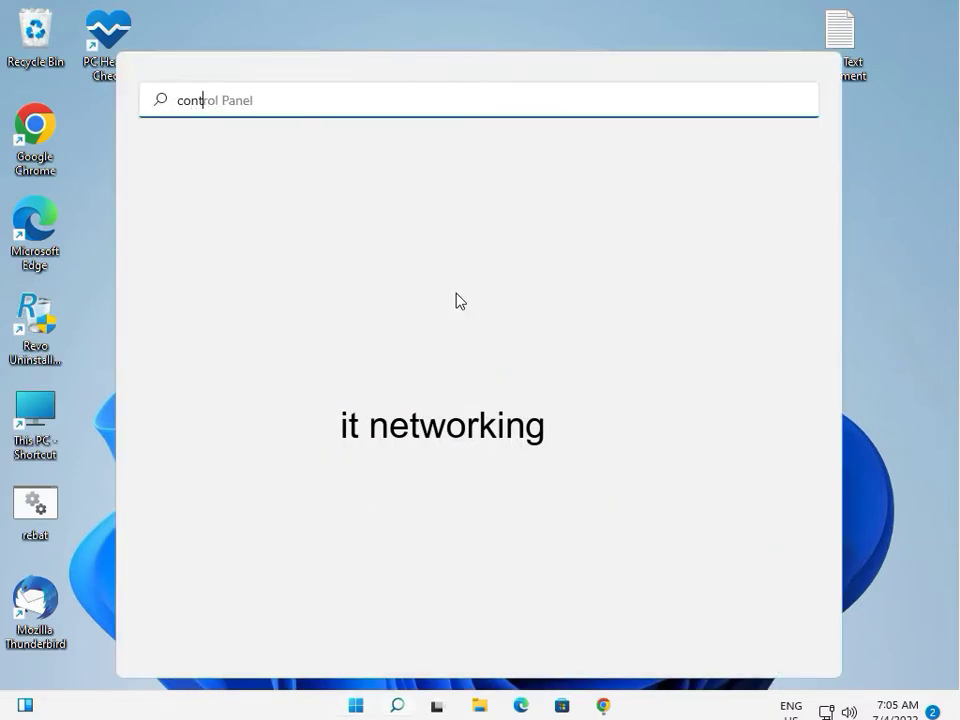
{"action": "left_click", "coordinate": [213, 257]}
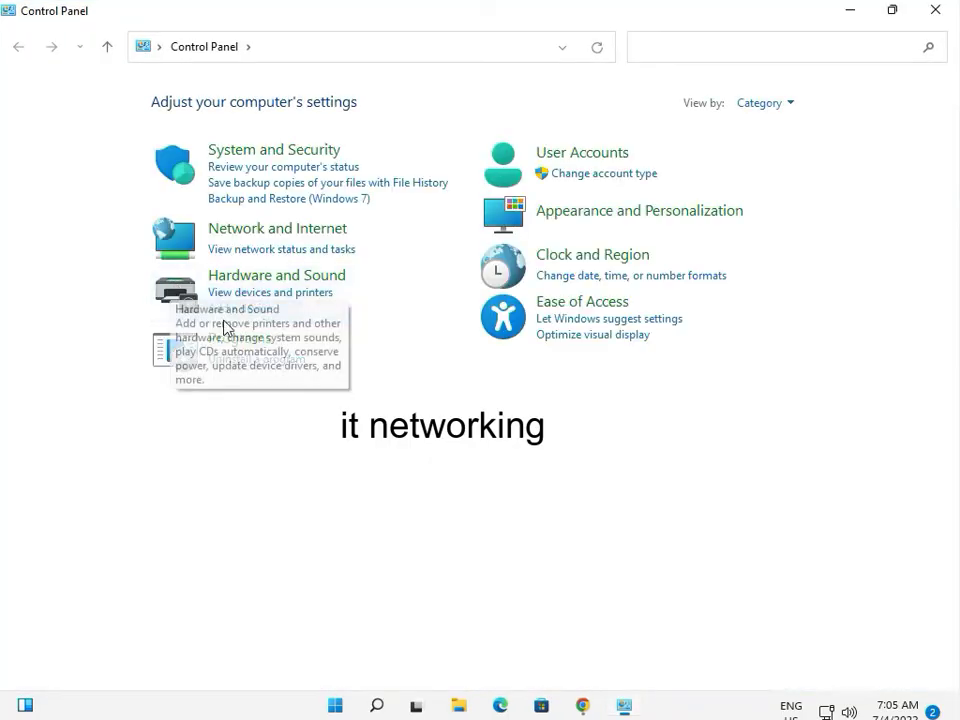
{"action": "left_click", "coordinate": [268, 360]}
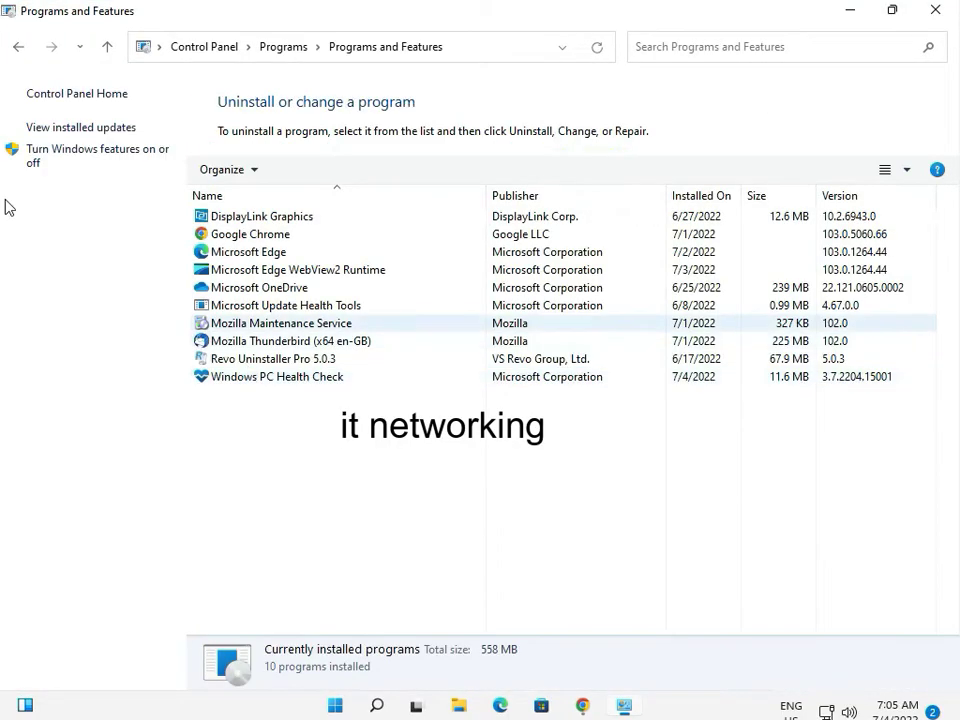
{"action": "left_click", "coordinate": [90, 128]}
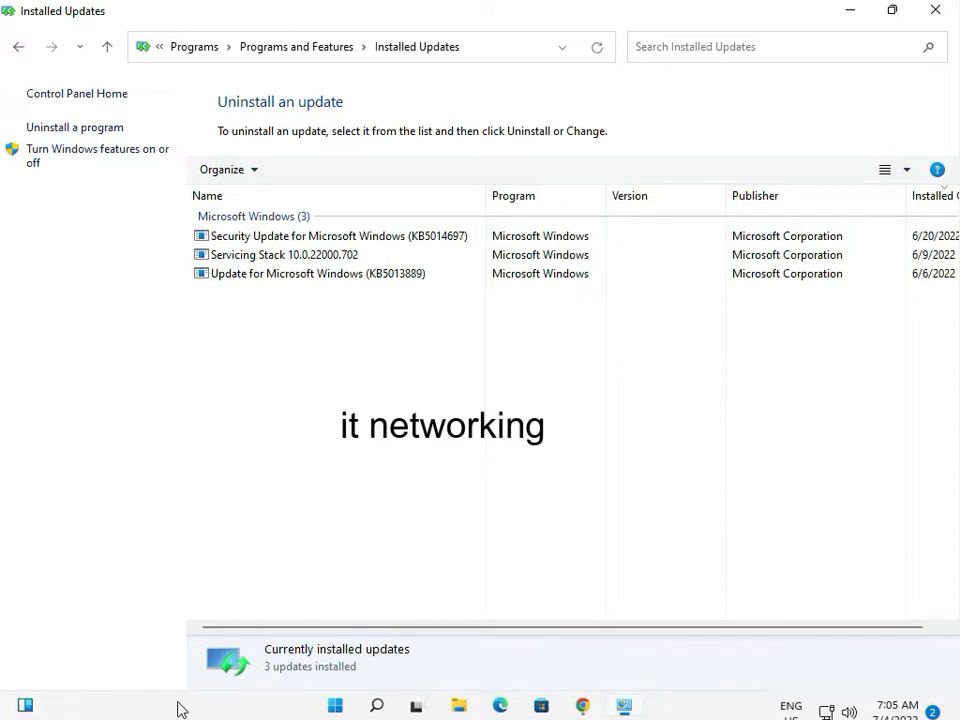
- Search Windows for the update kb3000850
{"action": "left_click", "coordinate": [336, 706]}
{"action": "type", "text": "kb"}
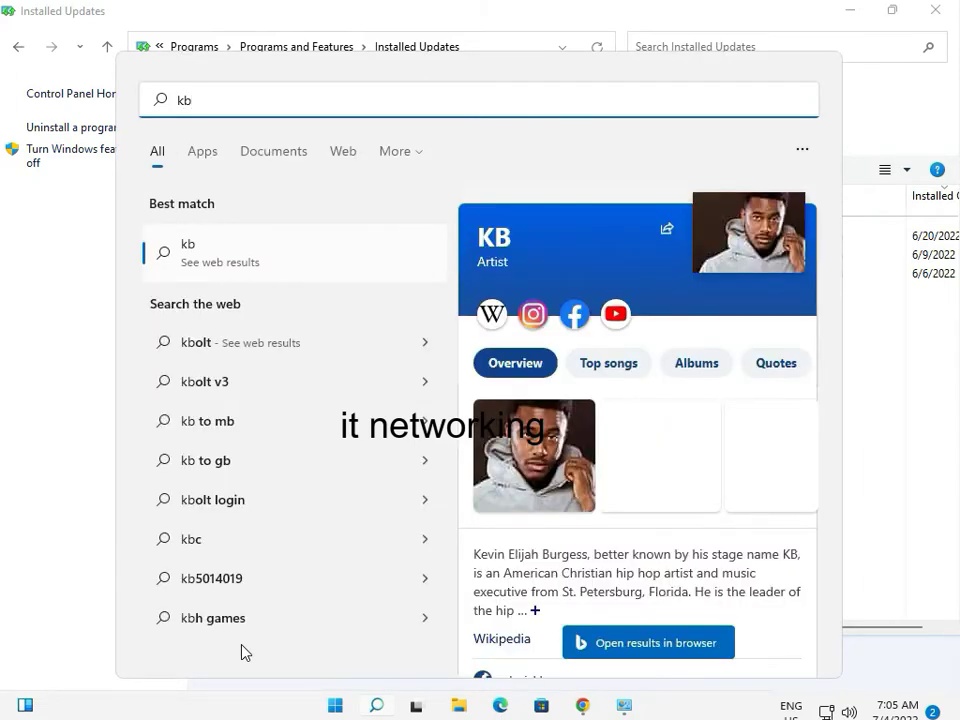
{"action": "type", "text": "300"}
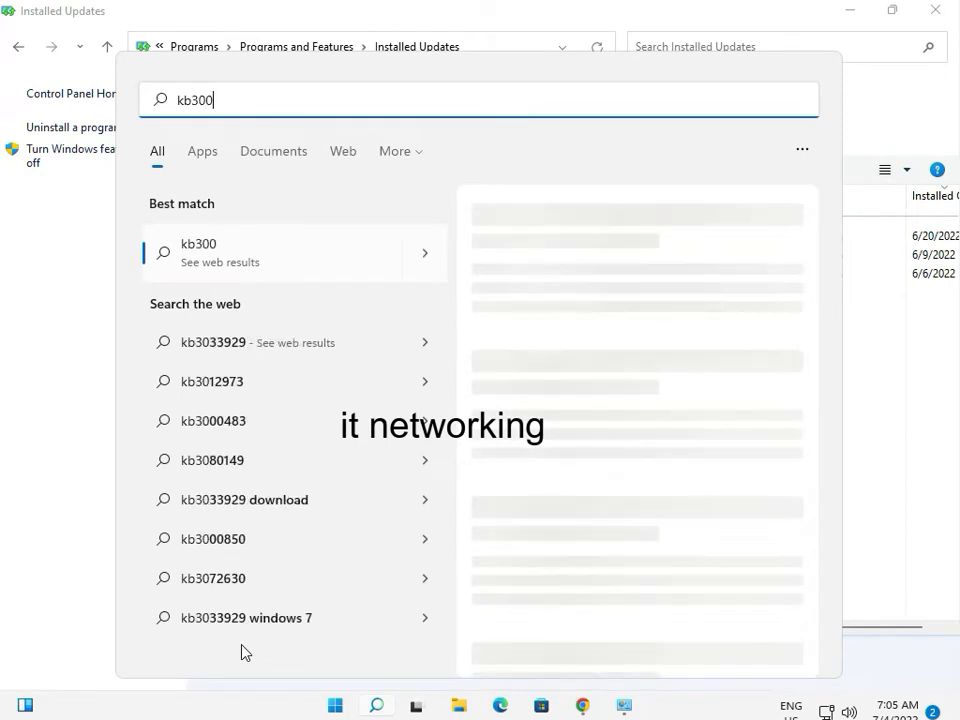
{"action": "type", "text": "0"}
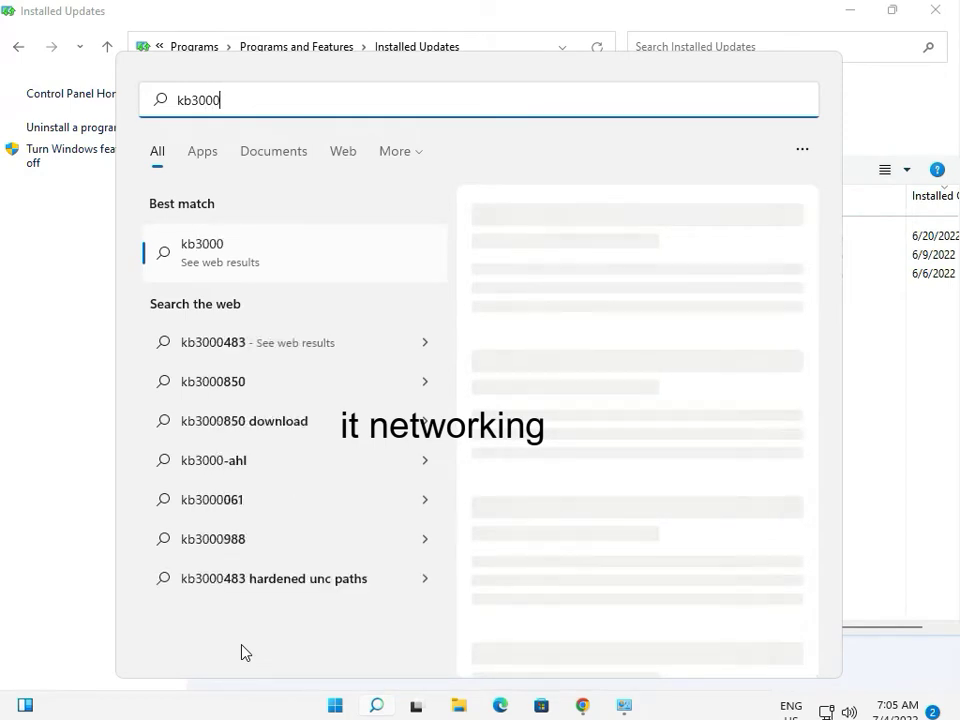
{"action": "type", "text": "850"}
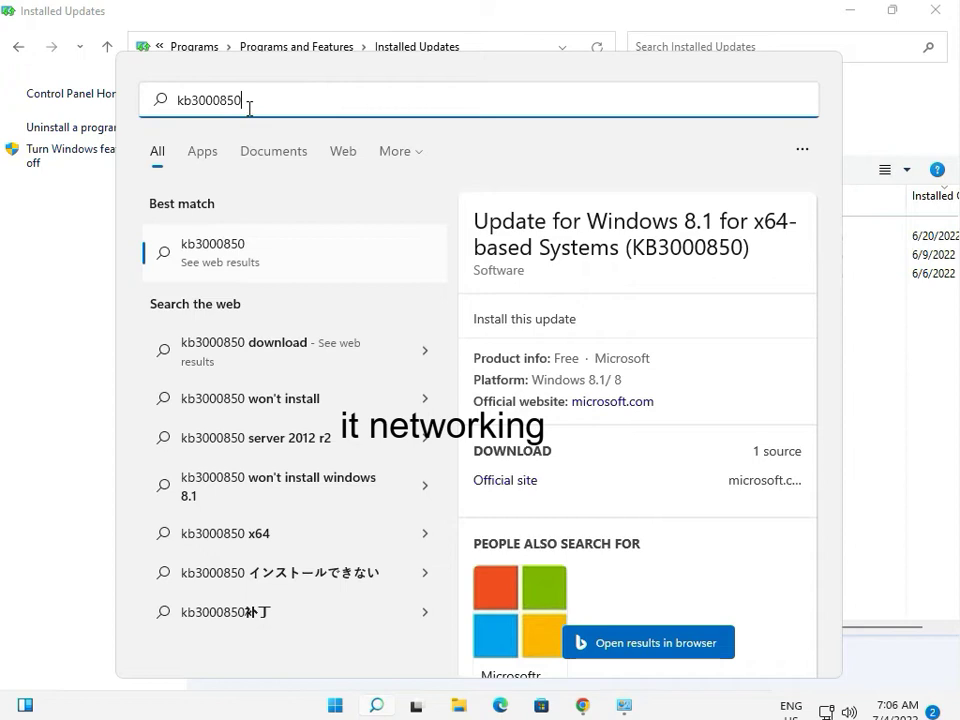
- Replace the search term with the update number kb2992611
{"action": "left_click_drag", "start_coordinate": [249, 107], "coordinate": [172, 108]}
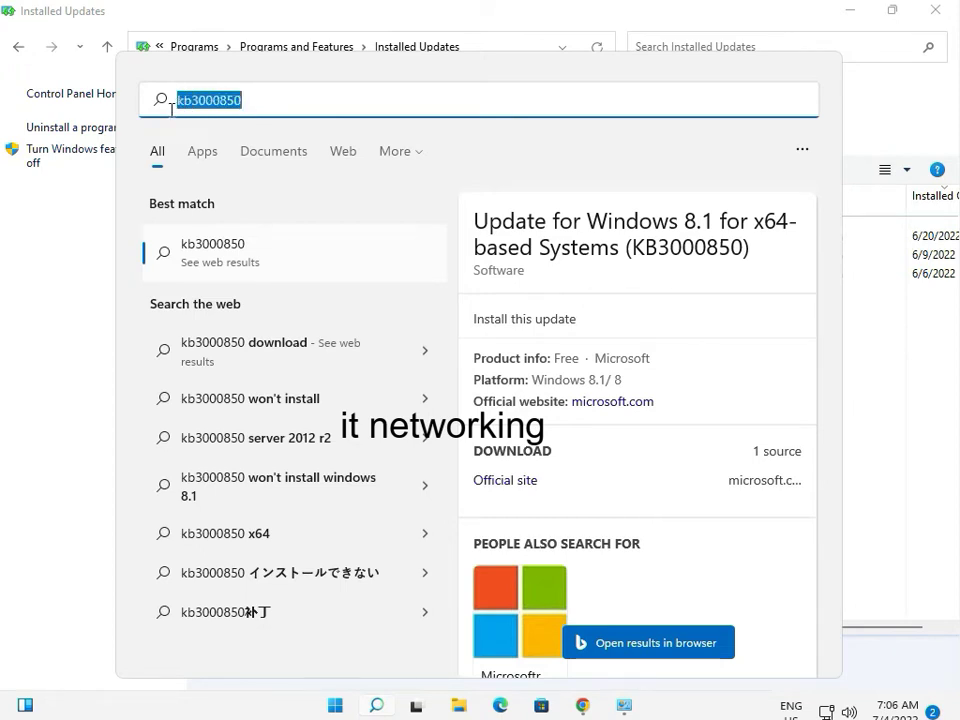
{"action": "type", "text": "kb"}
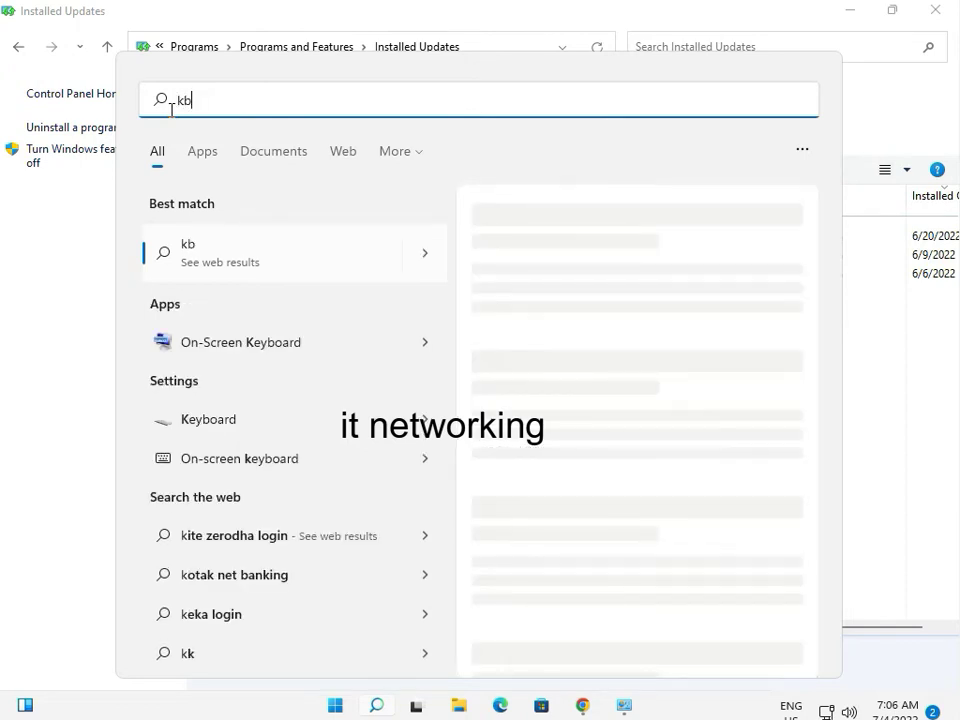
{"action": "type", "text": "29"}
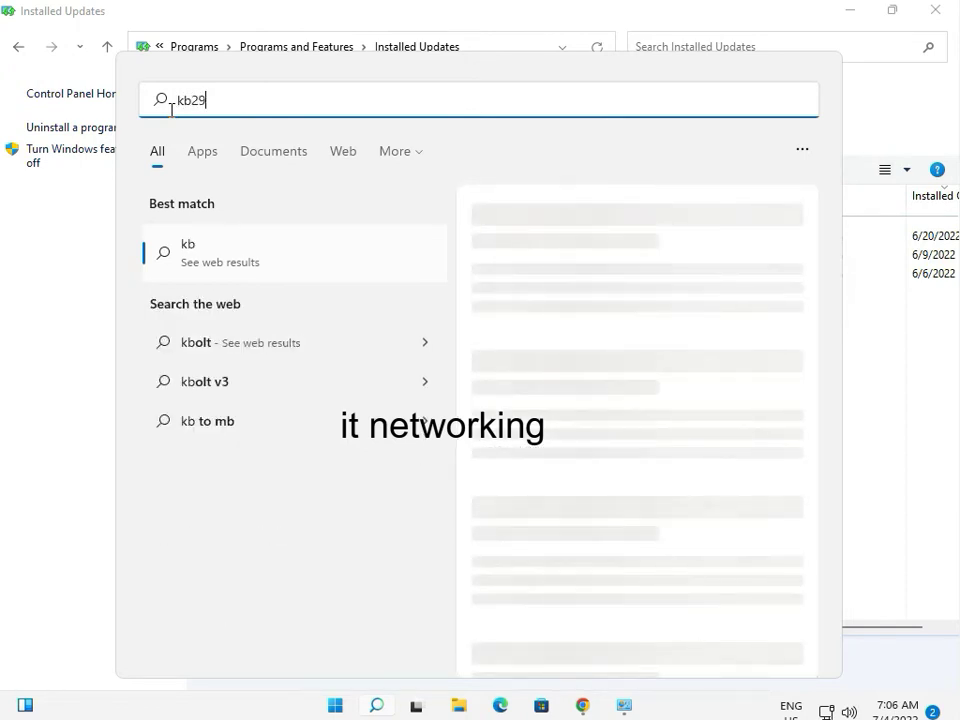
{"action": "type", "text": "92611"}
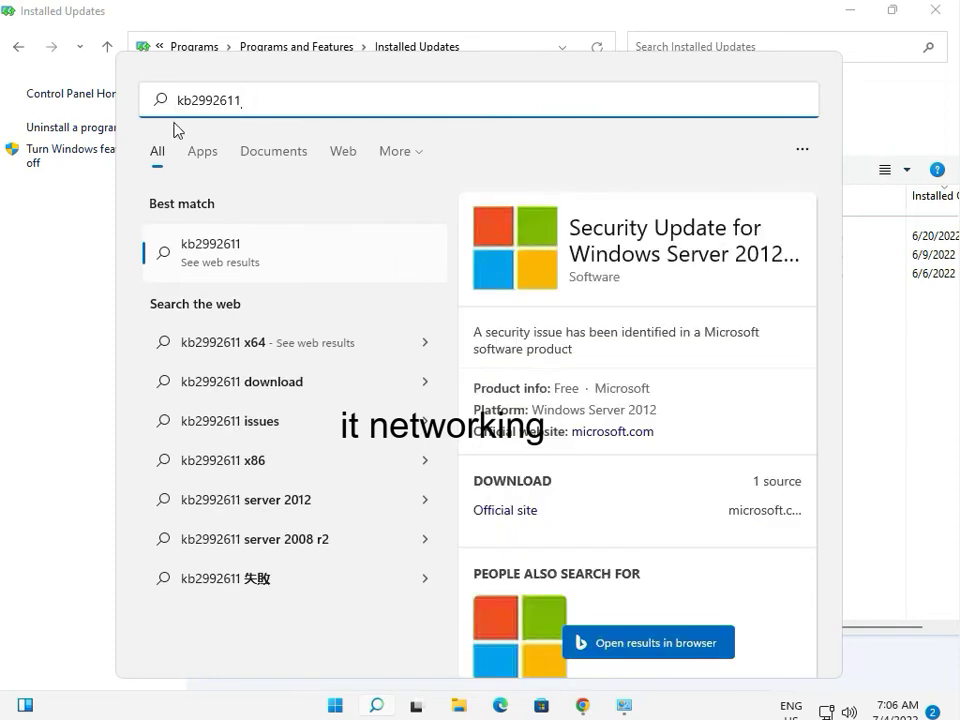
- Dismiss the search, select the KB5013889 update among the installed updates, and close the Installed Updates window
{"action": "left_click", "coordinate": [51, 264]}
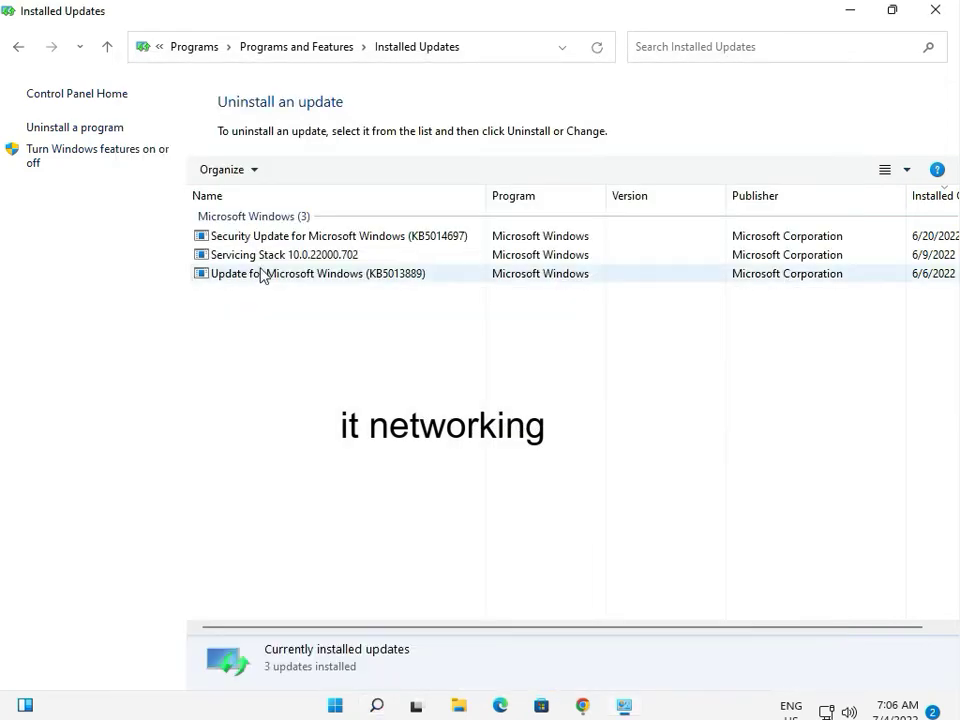
{"action": "left_click", "coordinate": [337, 274]}
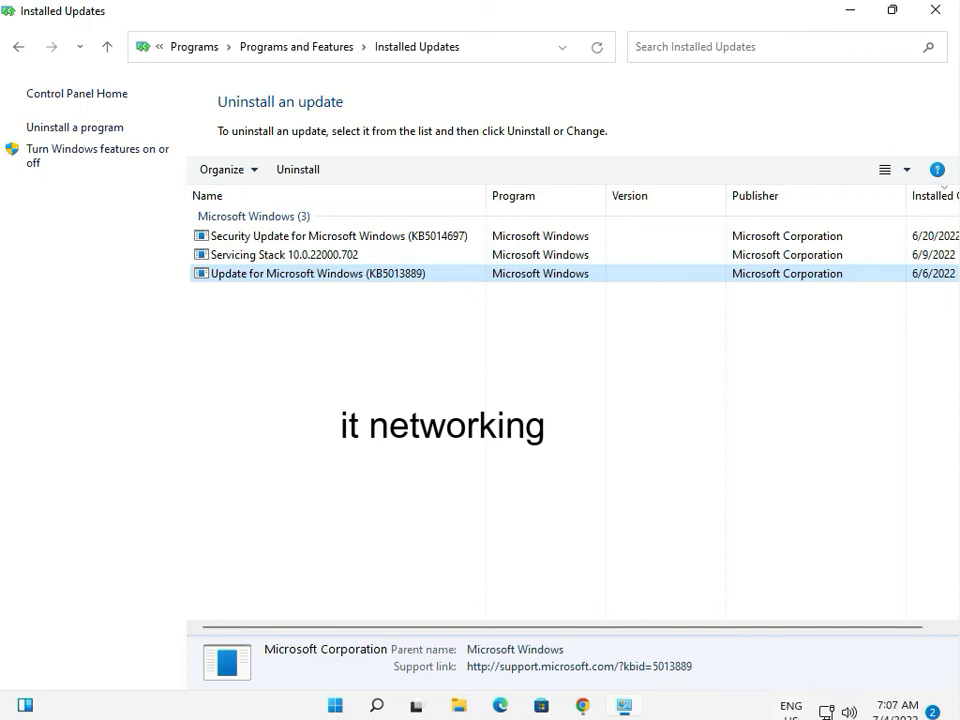
{"action": "left_click", "coordinate": [935, 12]}
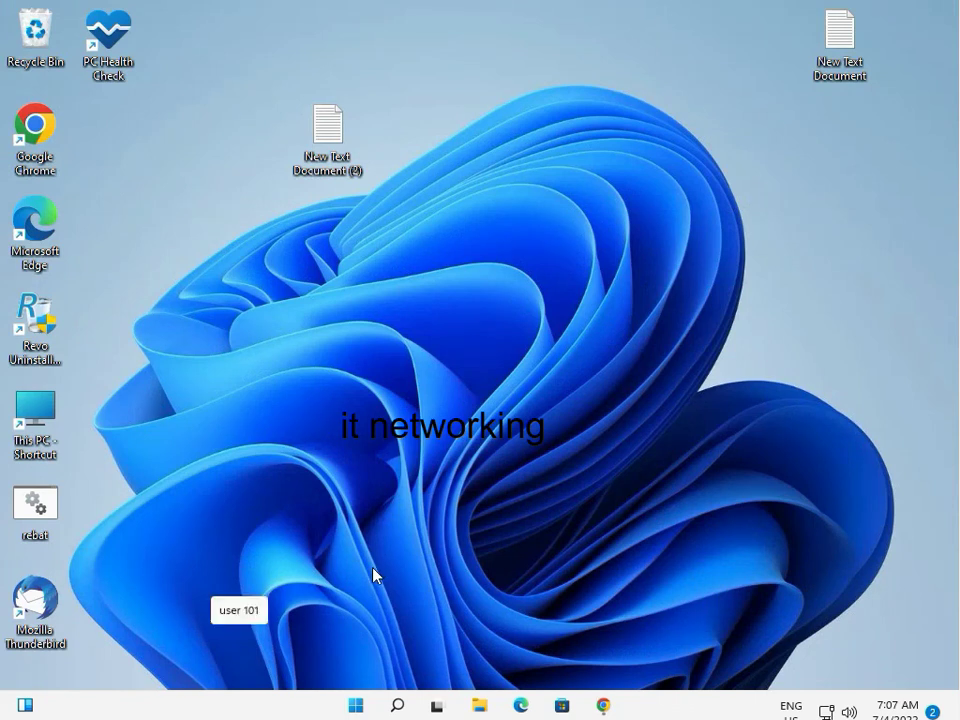
- Open Credential Manager and display the saved Windows Credentials
{"action": "key", "text": "super"}
{"action": "type", "text": "cre"}
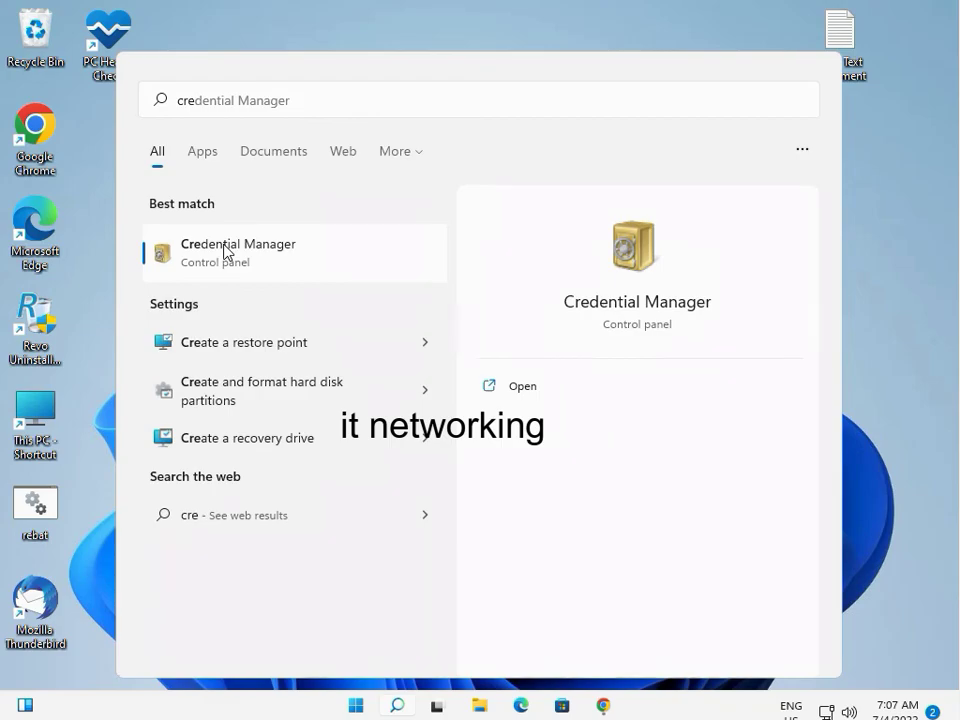
{"action": "left_click", "coordinate": [225, 253]}
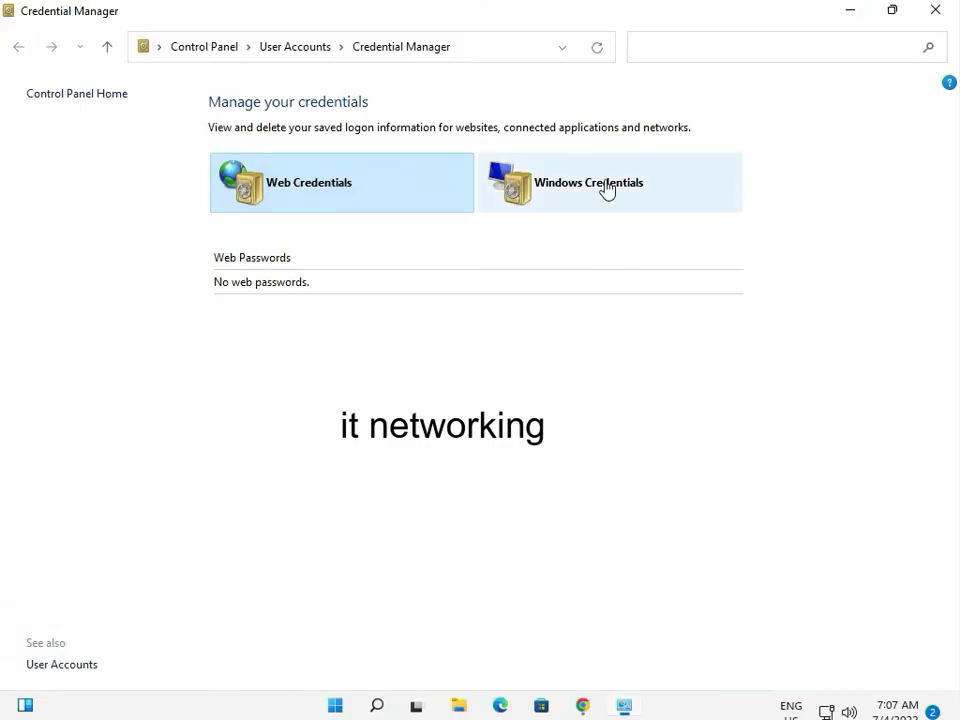
{"action": "left_click", "coordinate": [620, 205]}
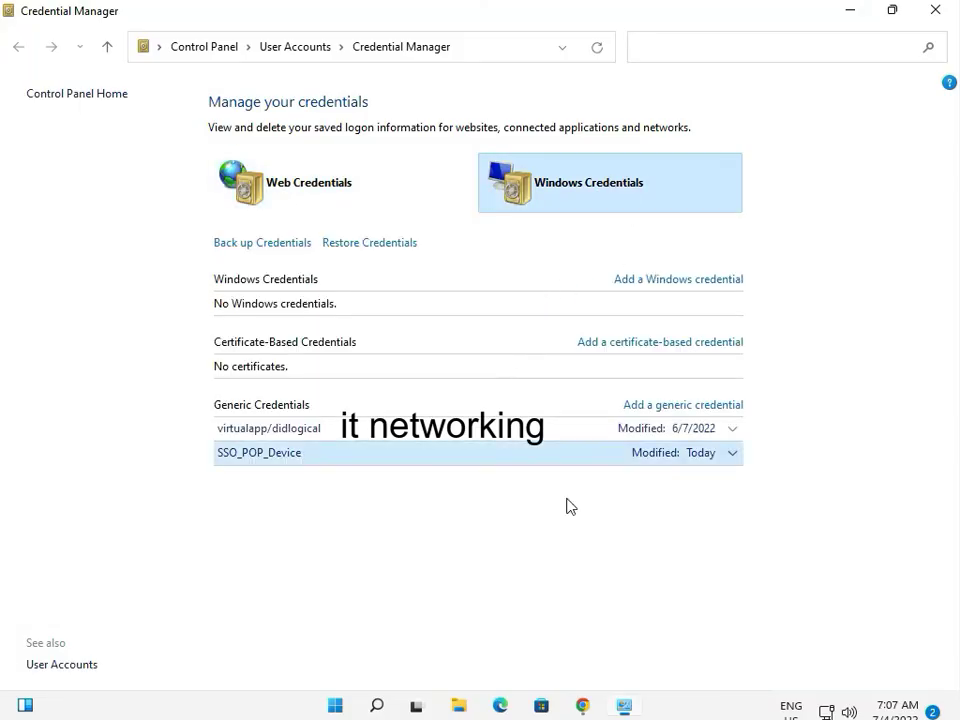